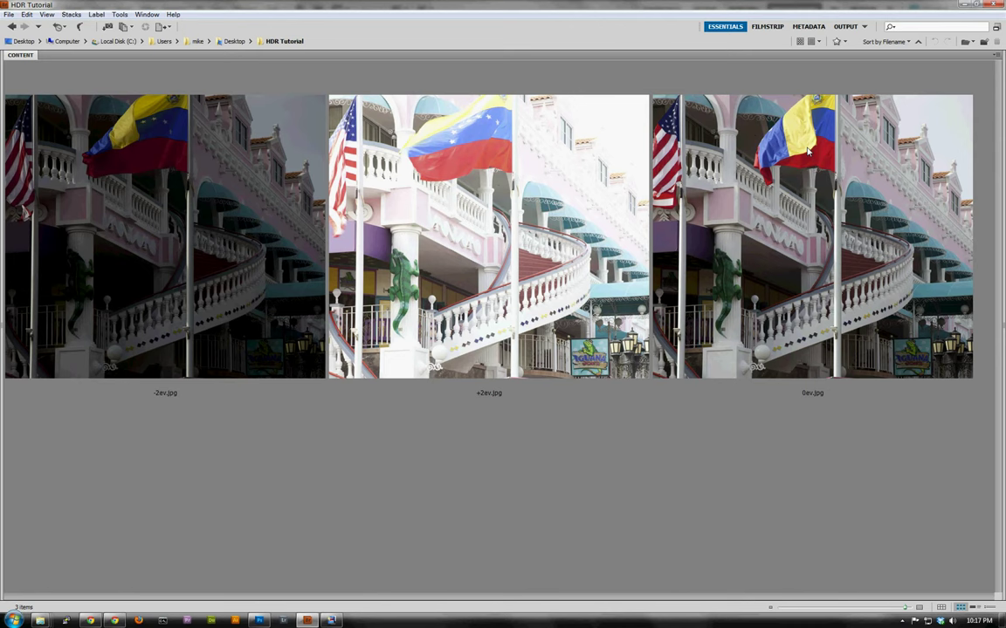
Step: Merge the three bracketed exposures -2ev.jpg, +2ev.jpg and 0ev.jpg using Photoshop's Merge to HDR Pro
{"action": "left_click", "coordinate": [893, 442]}
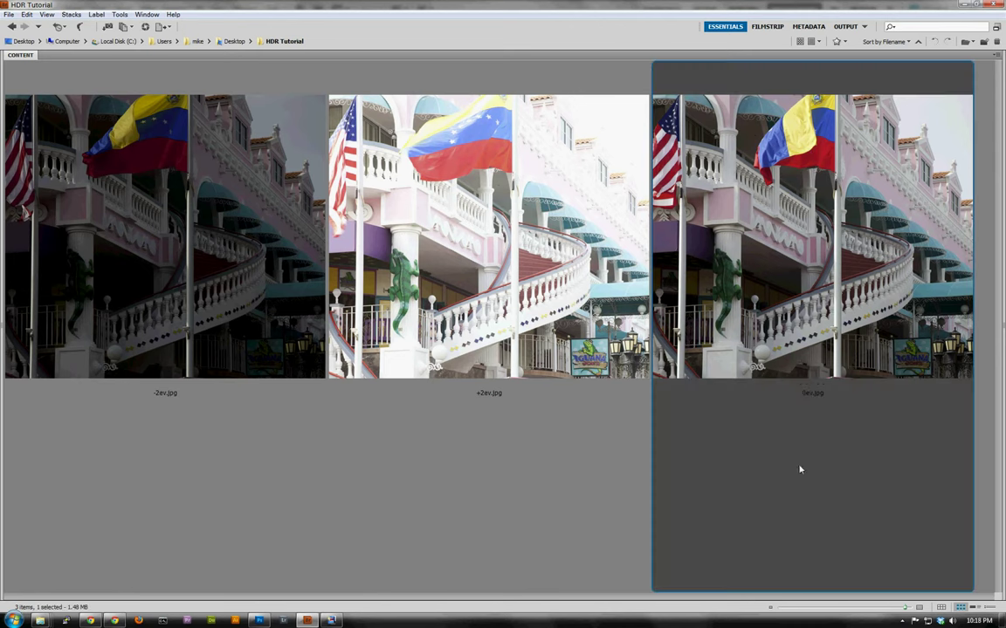
{"action": "left_click_drag", "start_coordinate": [799, 470], "coordinate": [199, 305]}
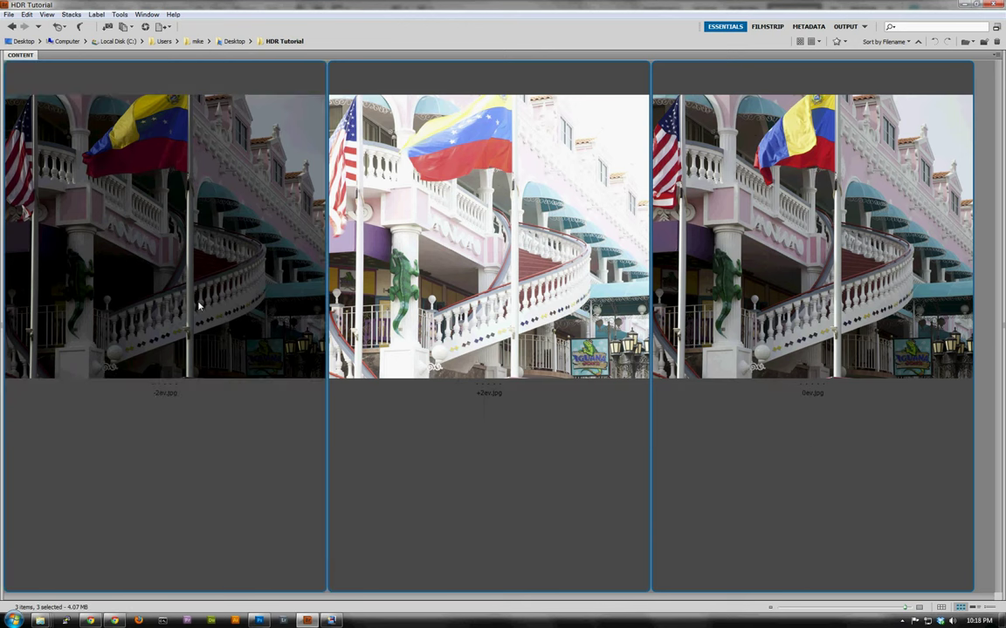
{"action": "left_click", "coordinate": [118, 15]}
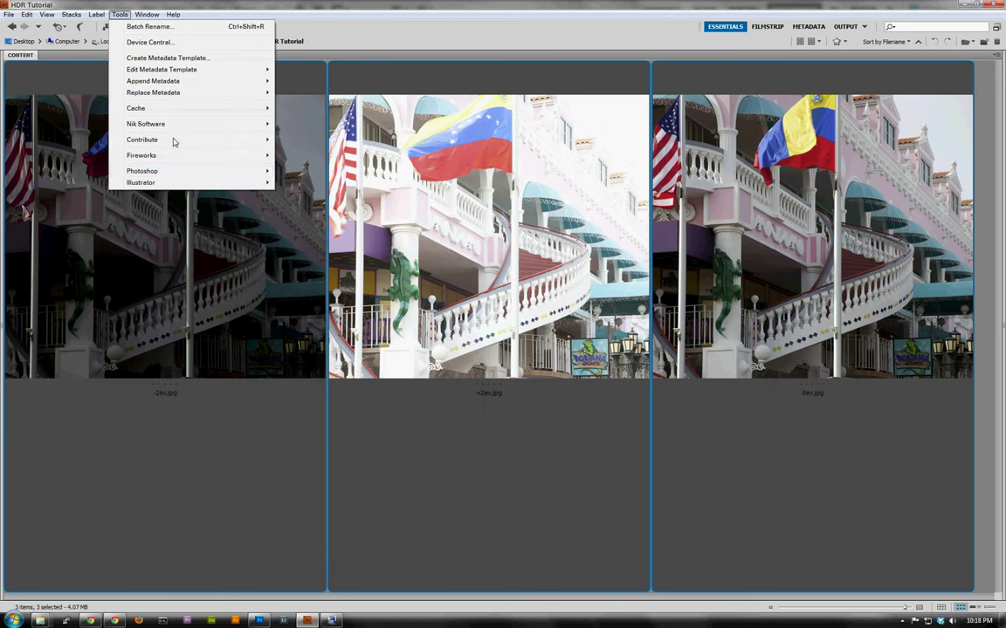
{"action": "mouse_move", "coordinate": [186, 172]}
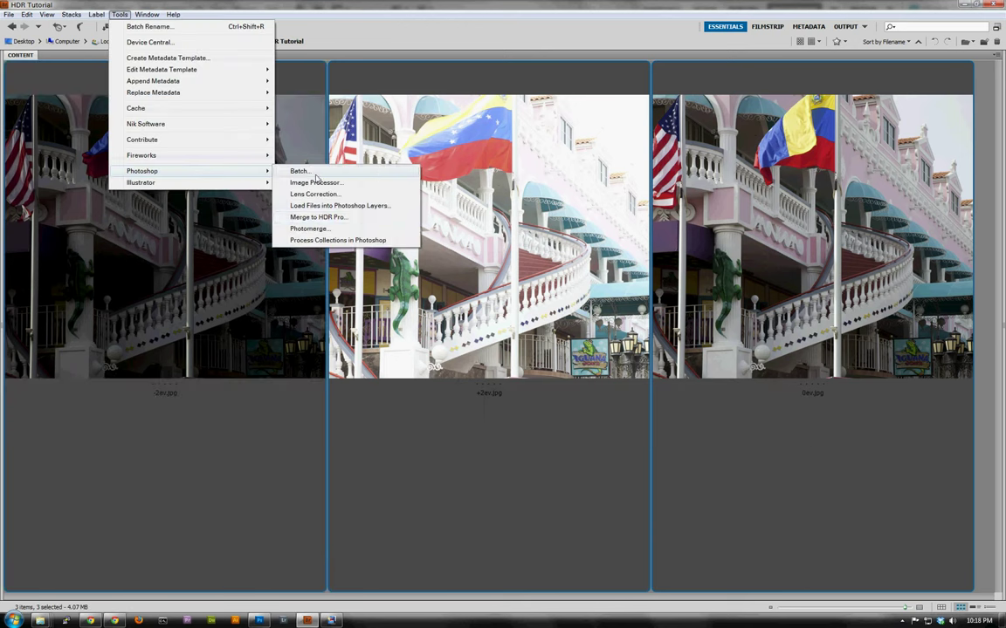
{"action": "left_click", "coordinate": [368, 219]}
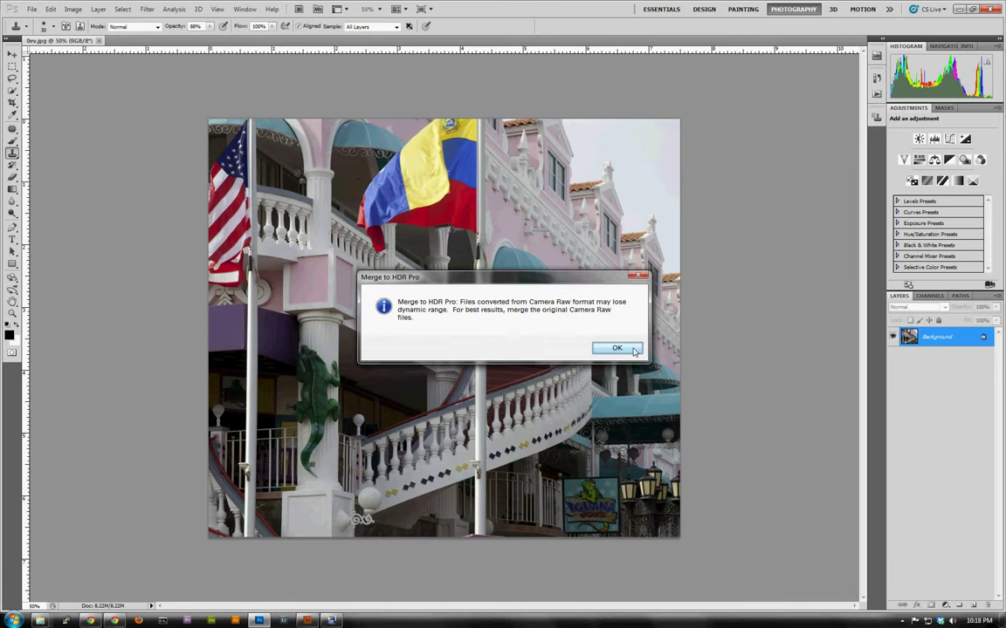
{"action": "left_click", "coordinate": [618, 348]}
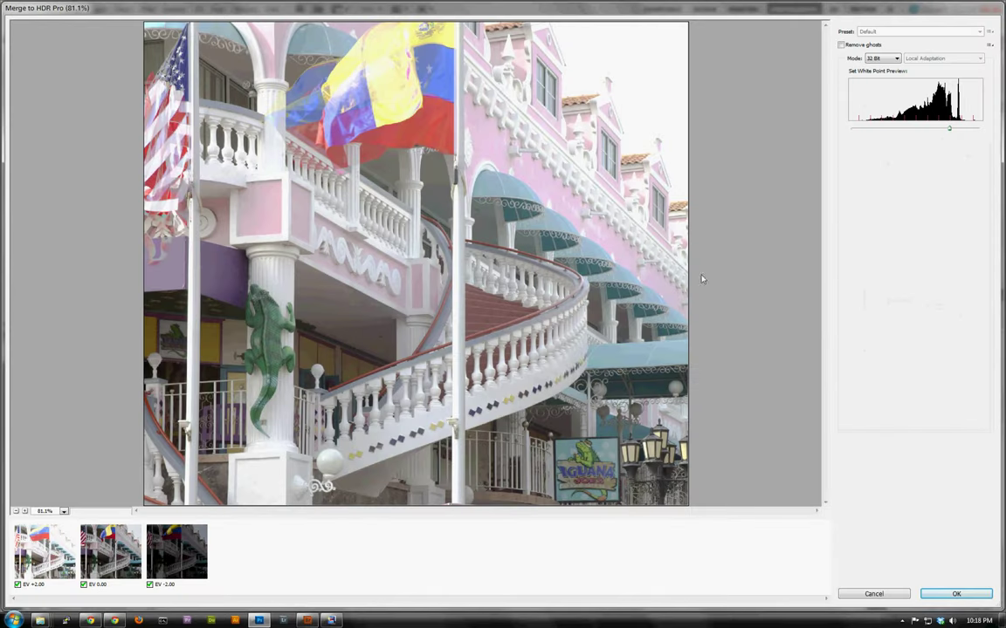
Step: Switch the merge to 16 Bit mode with Local Adaptation and enable ghost removal
{"action": "left_click", "coordinate": [880, 58]}
{"action": "left_click", "coordinate": [874, 72]}
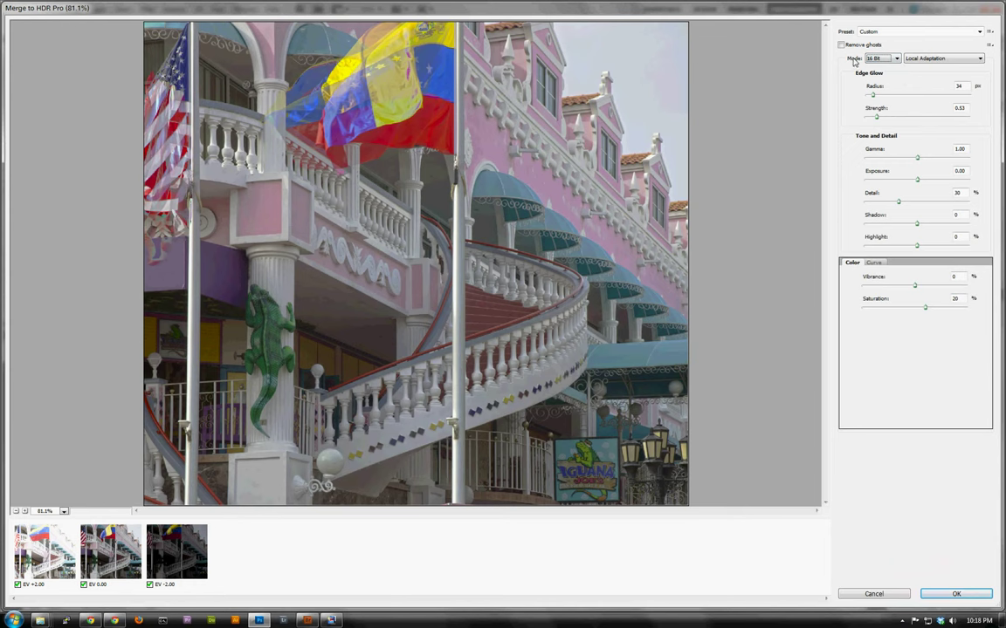
{"action": "left_click", "coordinate": [941, 58]}
{"action": "left_click", "coordinate": [841, 45]}
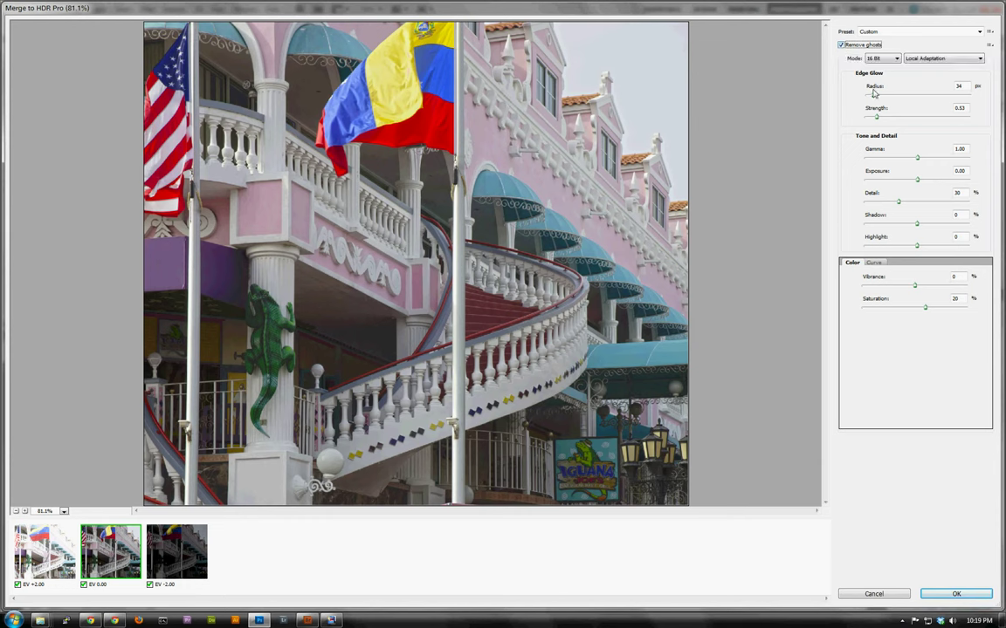
Step: Set the Edge Glow radius to 285 px
{"action": "left_click_drag", "start_coordinate": [870, 94], "coordinate": [926, 95]}
{"action": "key", "text": "Tab"}
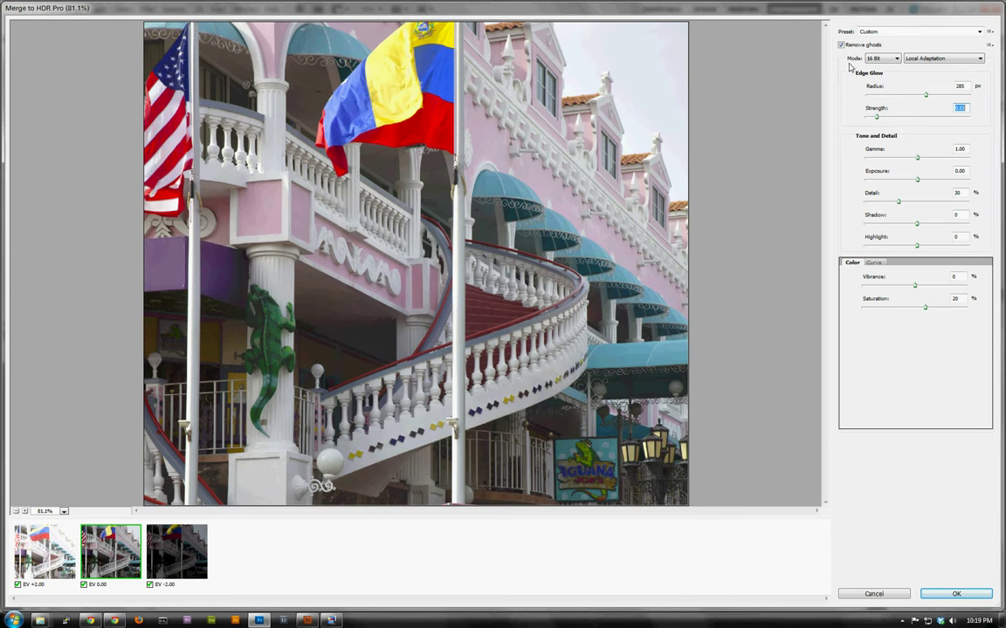
Step: Create the merged HDR image in 32 Bit mode with the white point preview moved almost to its lowest end
{"action": "left_click", "coordinate": [894, 61]}
{"action": "left_click", "coordinate": [890, 67]}
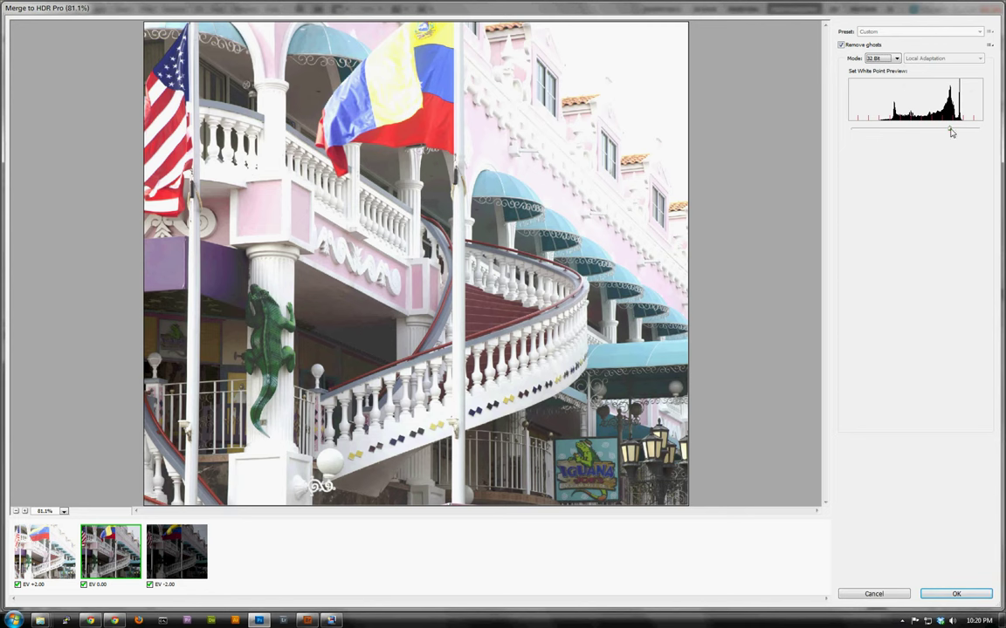
{"action": "left_click_drag", "start_coordinate": [951, 130], "coordinate": [861, 132]}
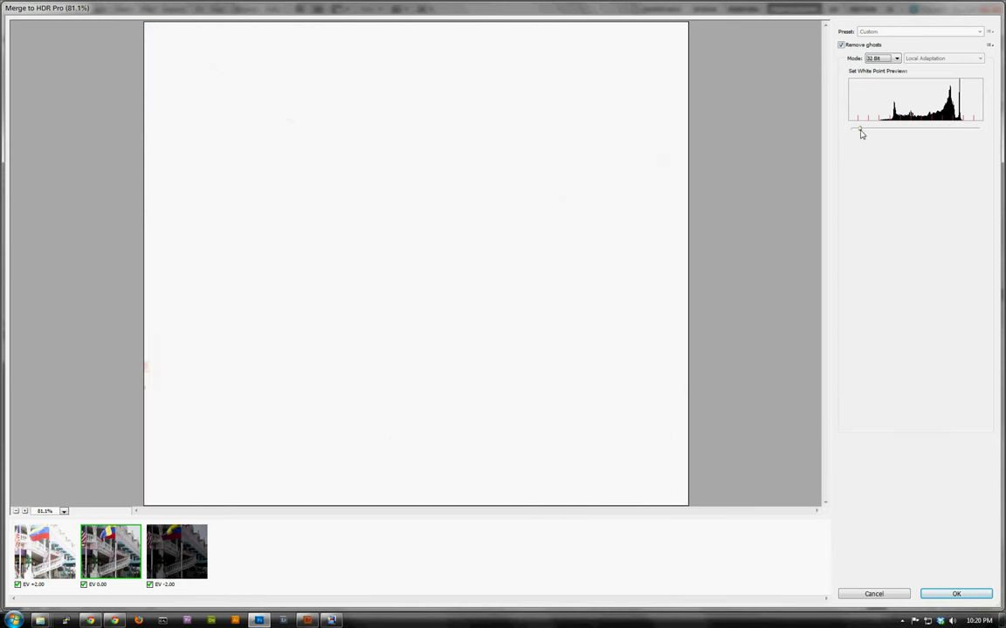
{"action": "mouse_move", "coordinate": [861, 132]}
{"action": "left_mouse_down"}
{"action": "mouse_move", "coordinate": [978, 130]}
{"action": "mouse_move", "coordinate": [854, 130]}
{"action": "left_mouse_up"}
{"action": "left_click", "coordinate": [956, 593]}
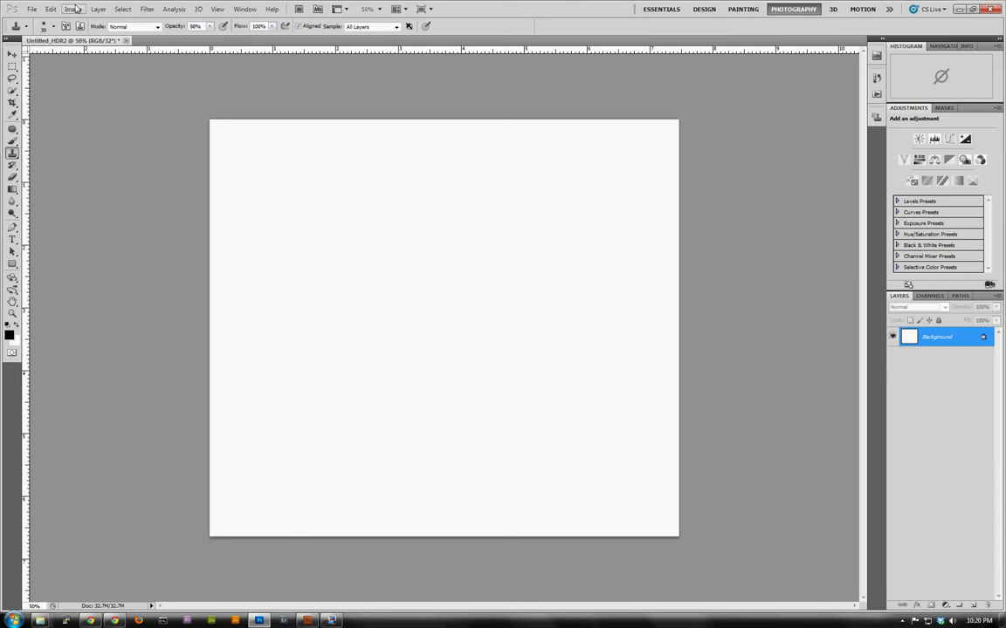
Step: Save the merged image in the HDR Tutorial folder as the Photoshop file "untoned 32bit image.psd"
{"action": "left_click", "coordinate": [31, 9]}
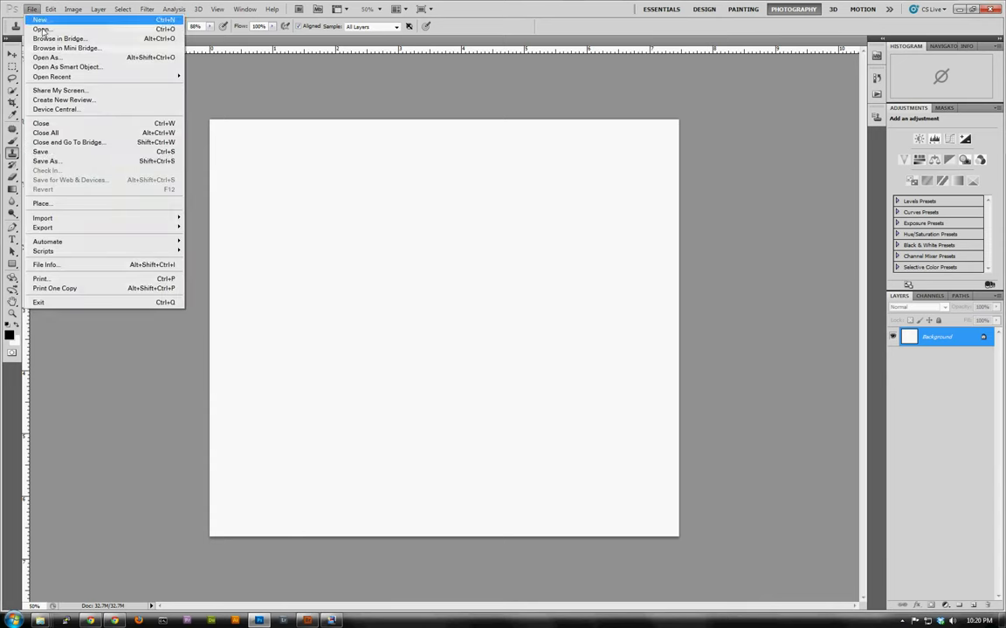
{"action": "left_click", "coordinate": [91, 162]}
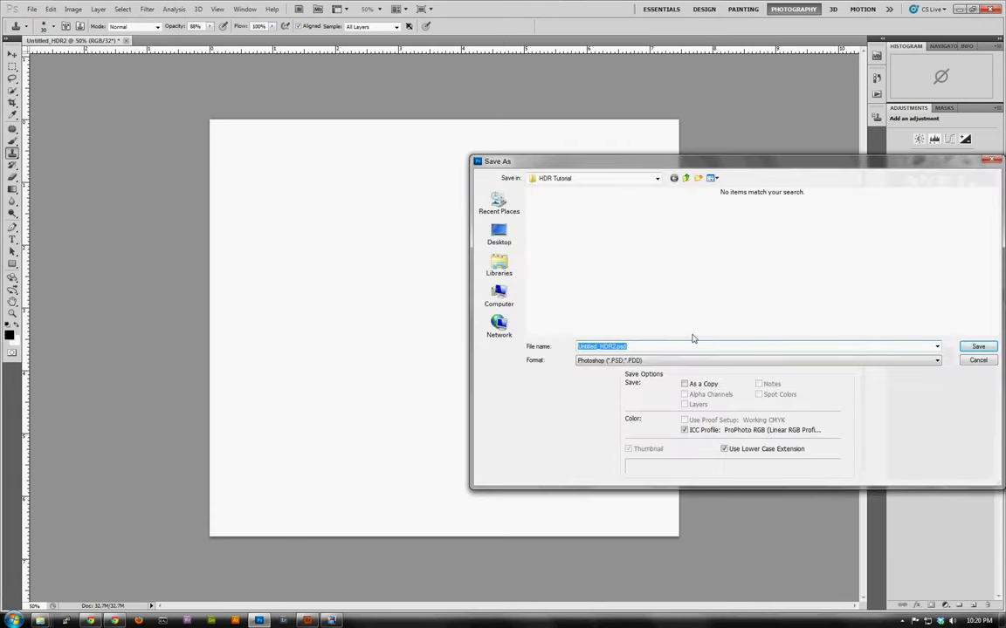
{"action": "type", "text": "untoned "}
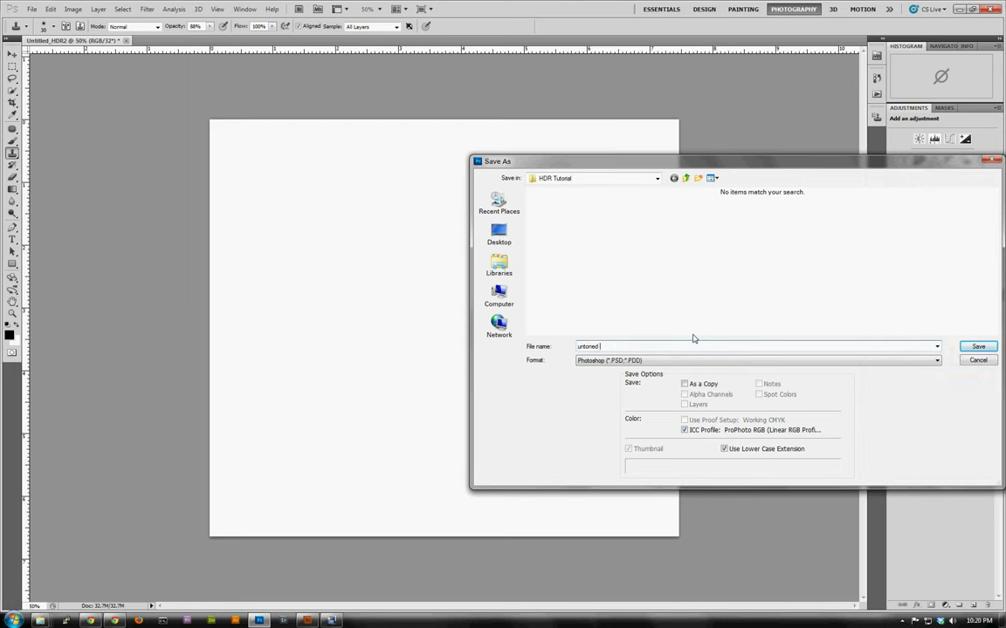
{"action": "type", "text": "32bit image.psd"}
{"action": "key", "text": "Return"}
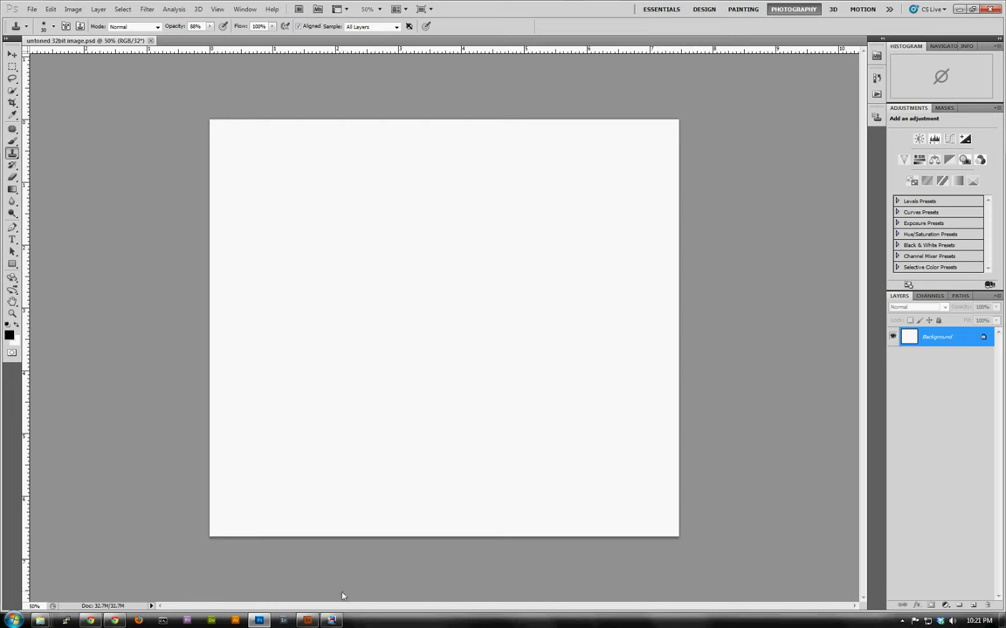
Step: Switch to Photomatix Pro and open "untoned 32bit image.psd" from the HDR Tutorial folder
{"action": "key", "text": "alt+Tab"}
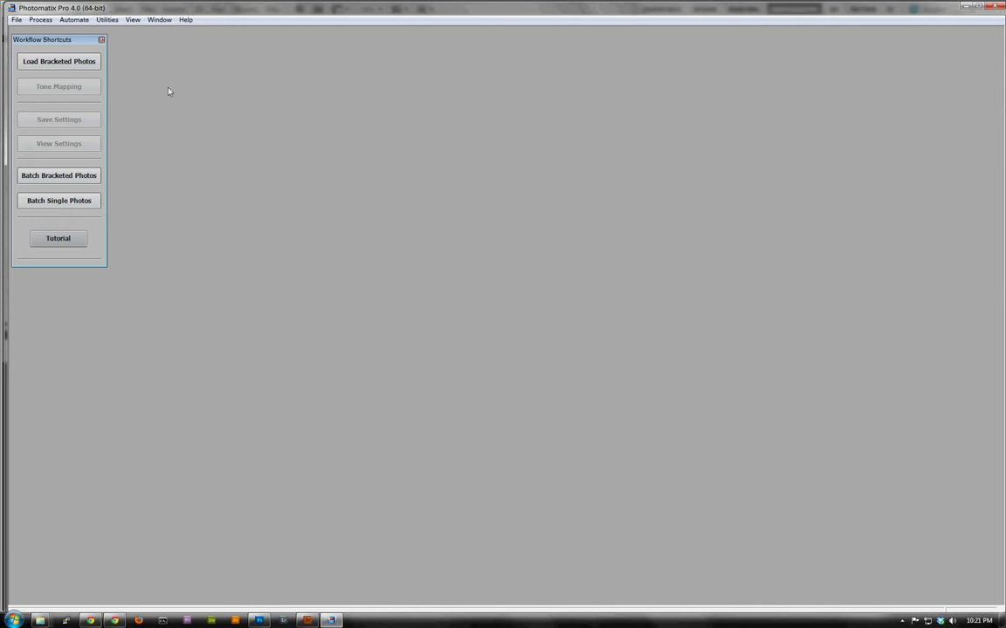
{"action": "left_click", "coordinate": [77, 62]}
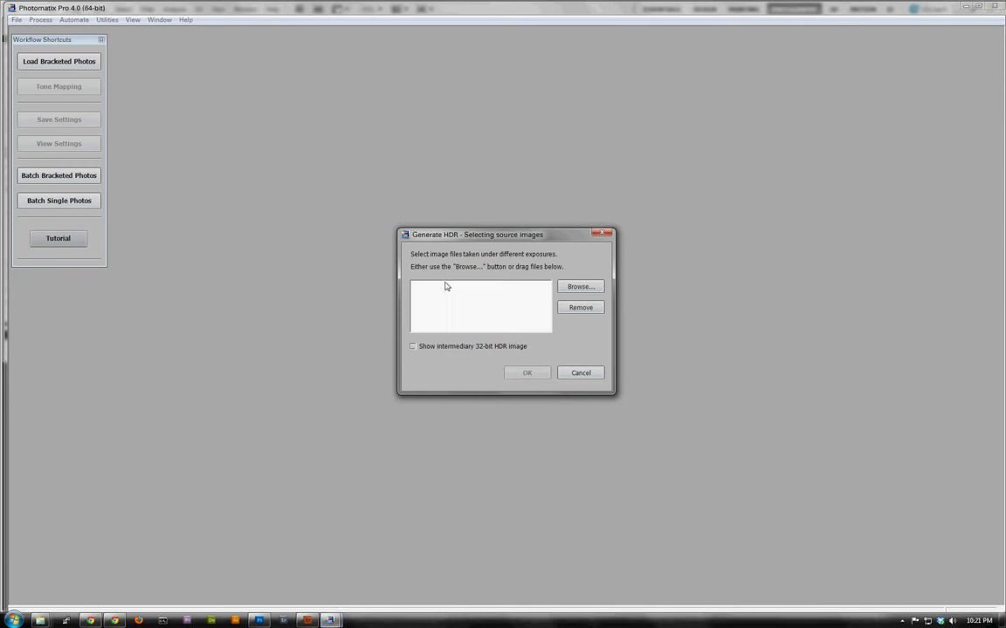
{"action": "left_click", "coordinate": [581, 374]}
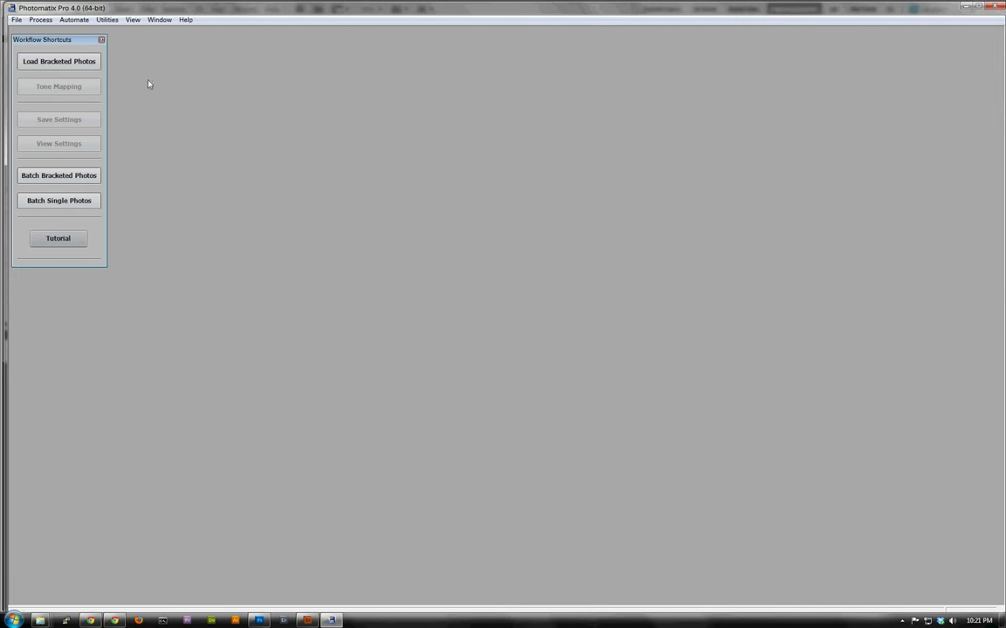
{"action": "left_click", "coordinate": [17, 20]}
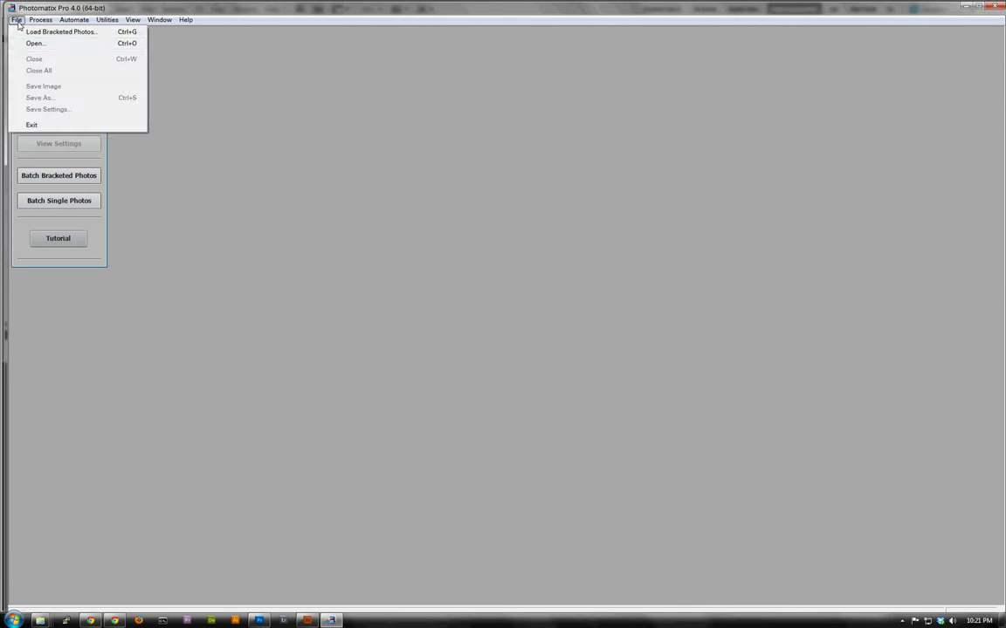
{"action": "left_click", "coordinate": [61, 44]}
{"action": "left_click", "coordinate": [245, 74]}
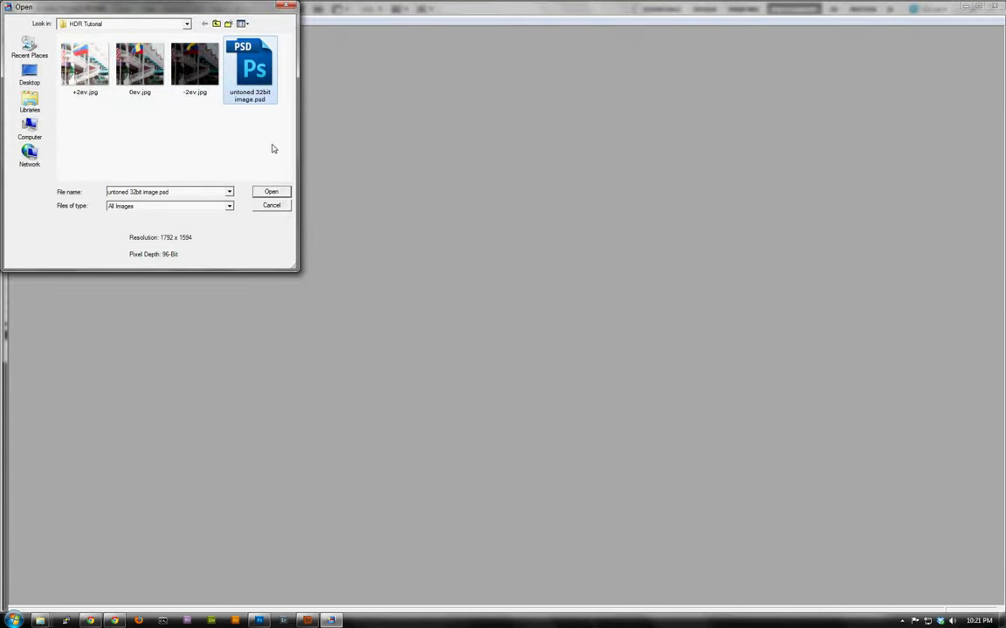
{"action": "left_click", "coordinate": [273, 192]}
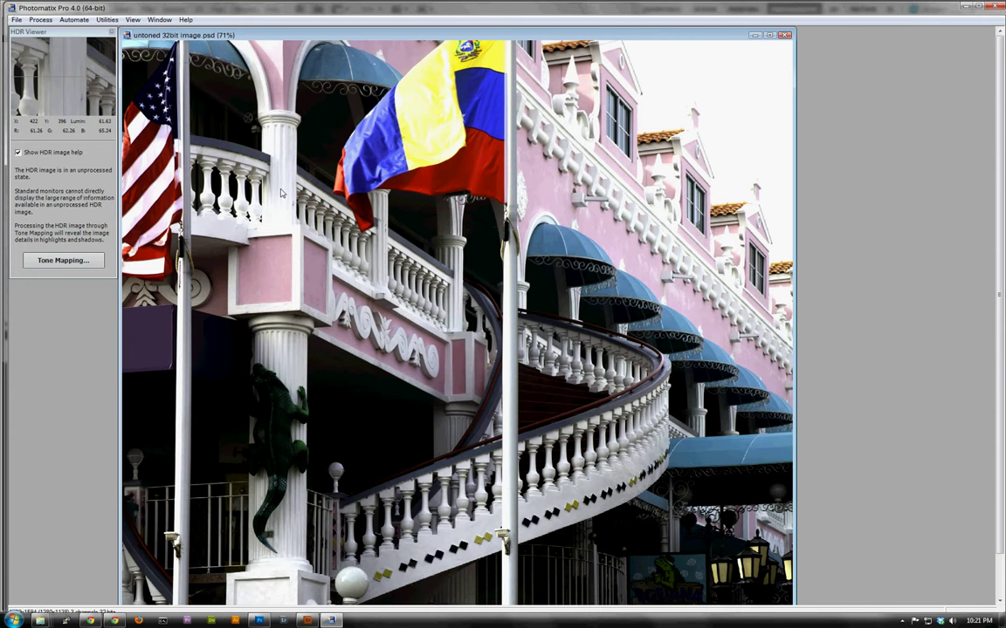
Step: Start tone mapping the HDR image and magnify the balcony railing beside the yellow, blue and red flag with the loupe
{"action": "left_click", "coordinate": [94, 262]}
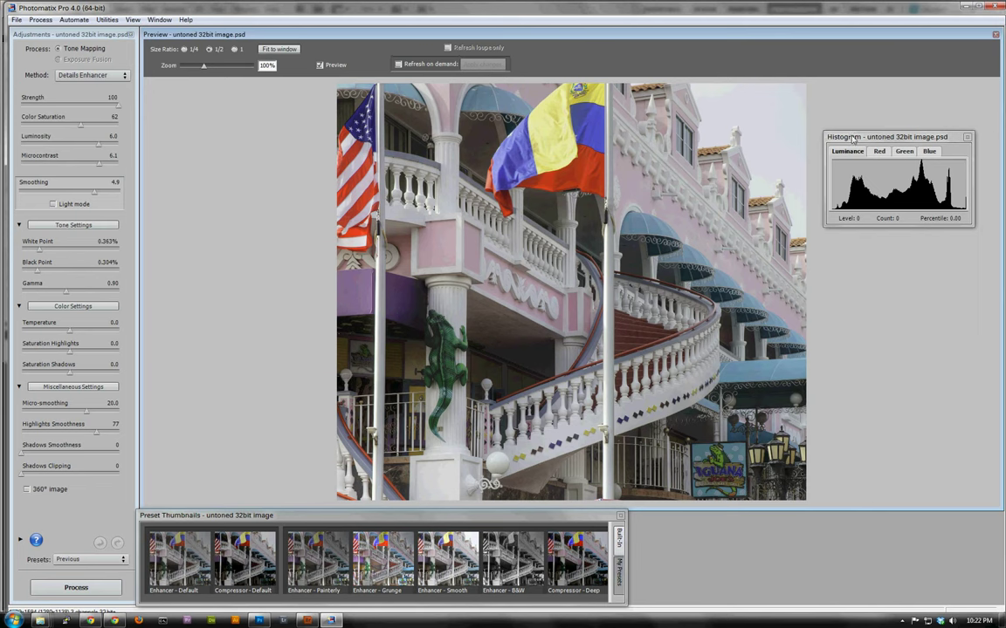
{"action": "left_click_drag", "start_coordinate": [854, 137], "coordinate": [861, 127]}
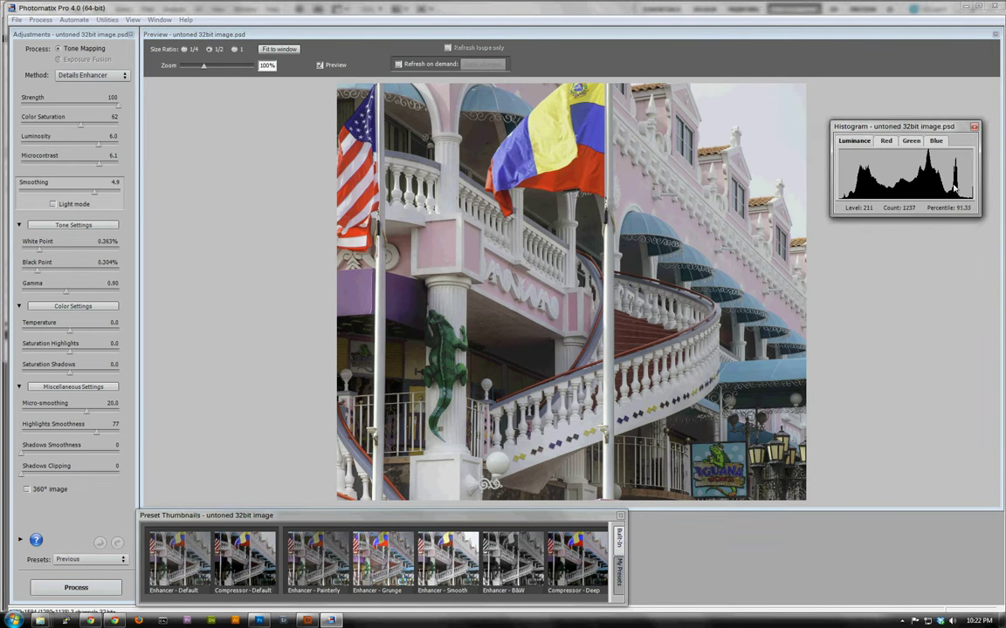
{"action": "left_click", "coordinate": [490, 221]}
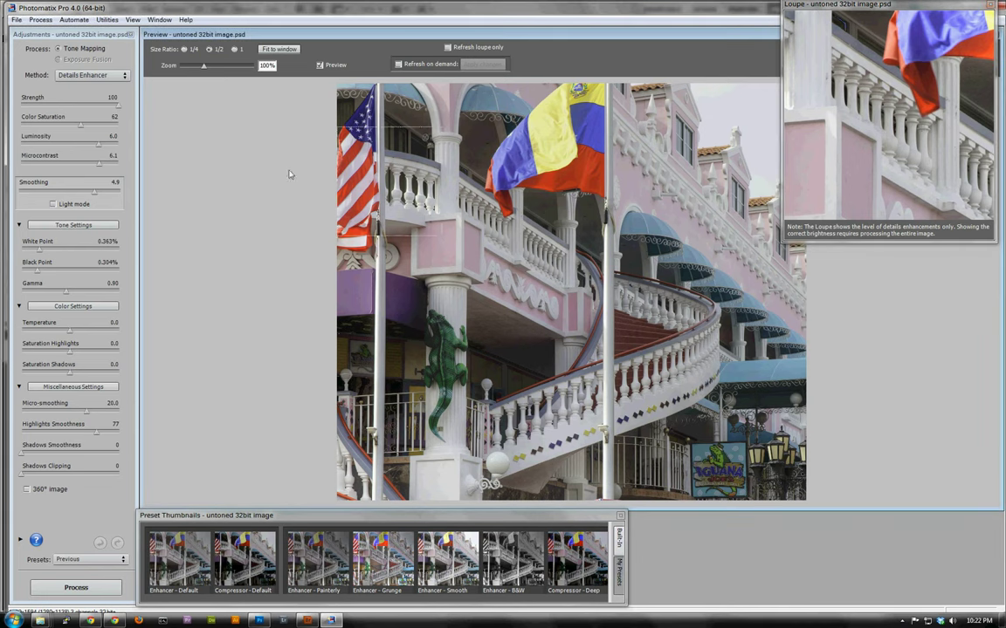
Step: Set the Color Saturation to 73 and process the image with tone mapping
{"action": "left_click", "coordinate": [89, 127]}
{"action": "left_click_drag", "start_coordinate": [89, 129], "coordinate": [91, 129]}
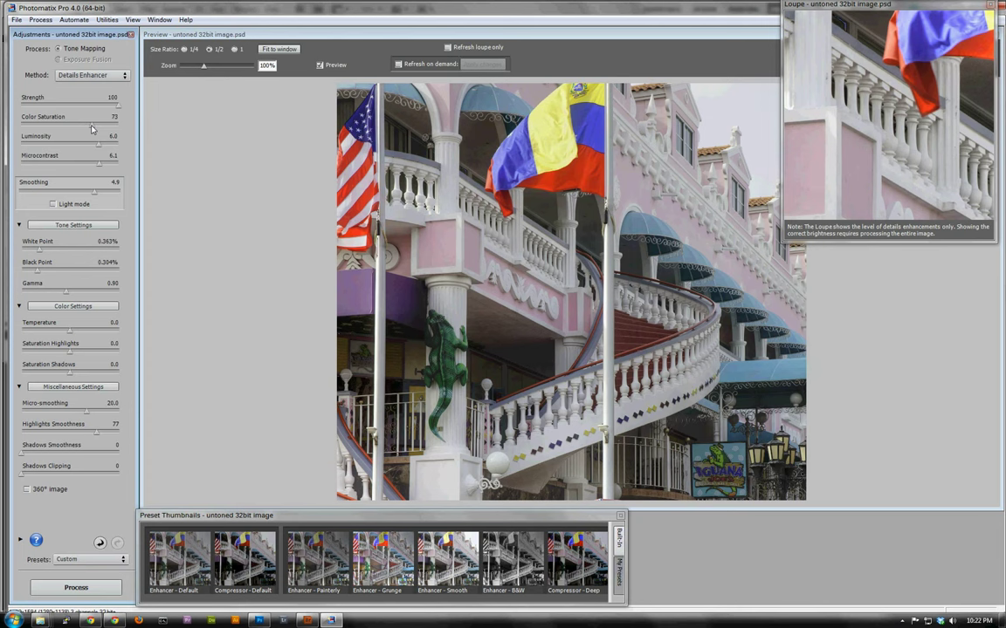
{"action": "left_click", "coordinate": [117, 589]}
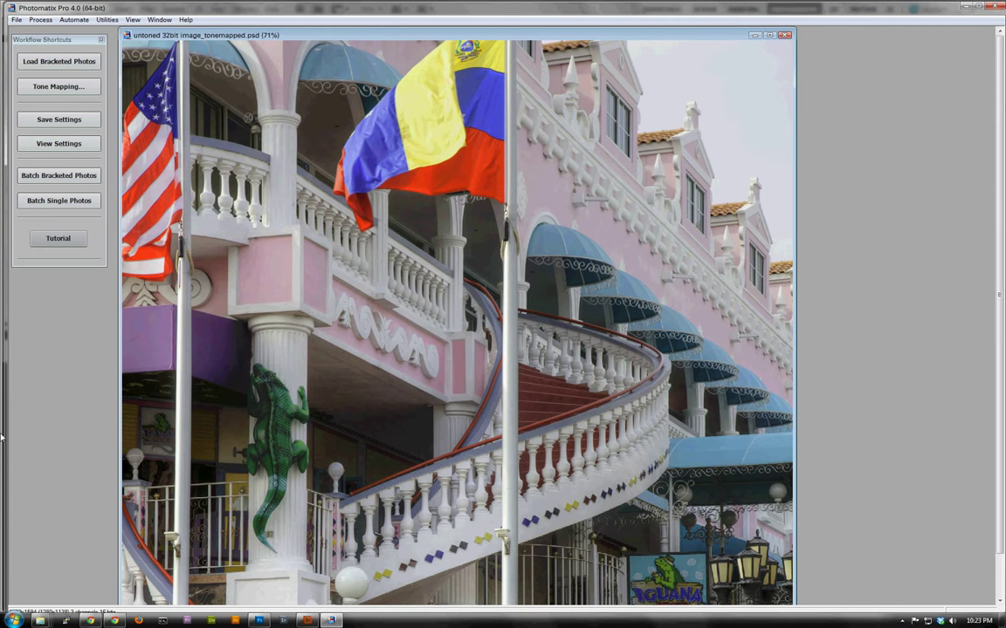
Step: Save the tone-mapped image in the HDR Tutorial folder as final_image in TIFF 16-bit format
{"action": "left_click", "coordinate": [16, 19]}
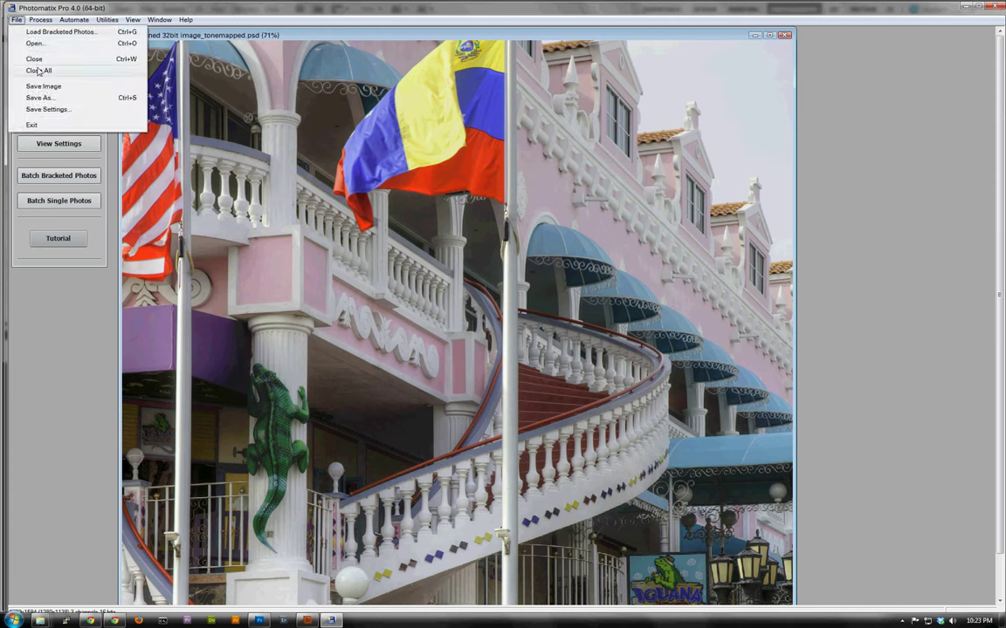
{"action": "left_click", "coordinate": [38, 97]}
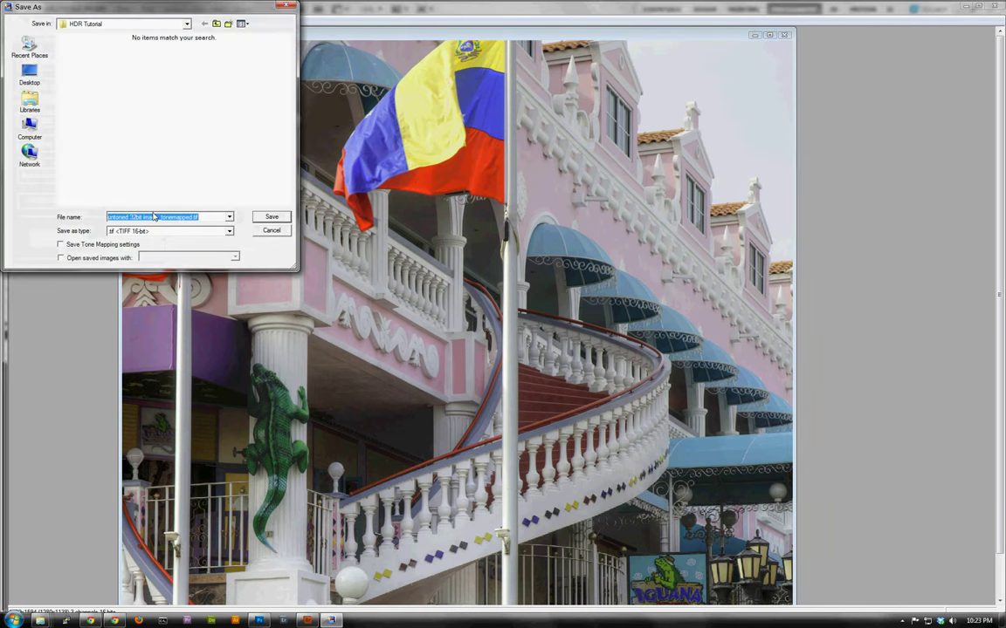
{"action": "type", "text": "final_image"}
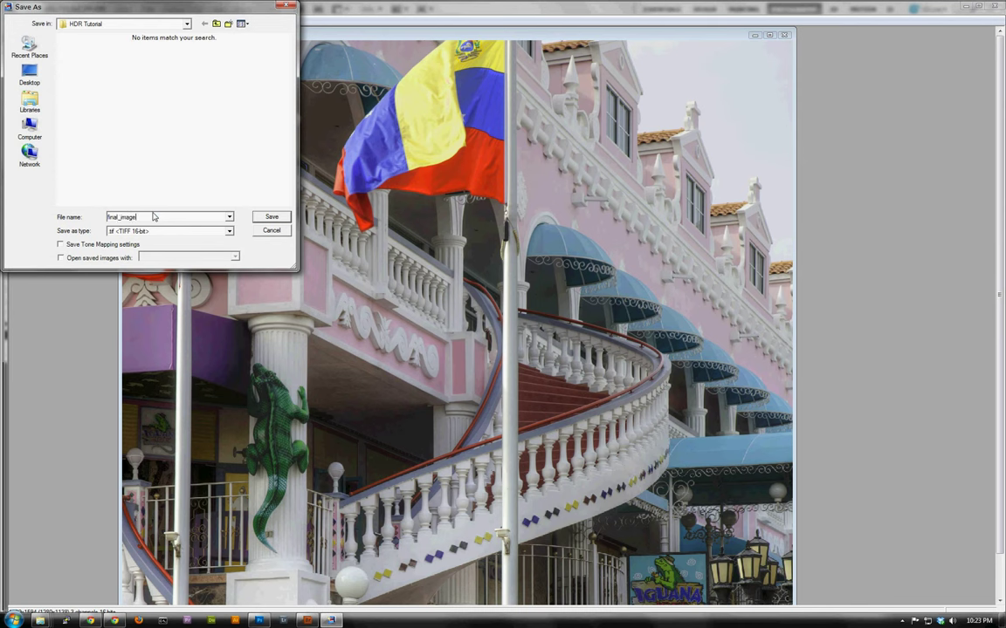
{"action": "left_click", "coordinate": [154, 232]}
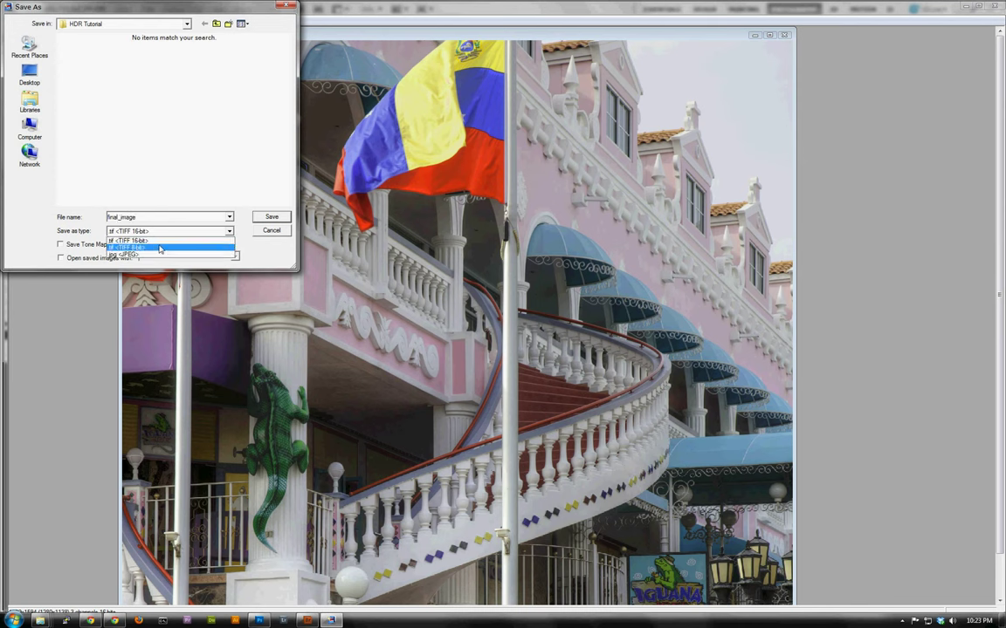
{"action": "left_click", "coordinate": [148, 229]}
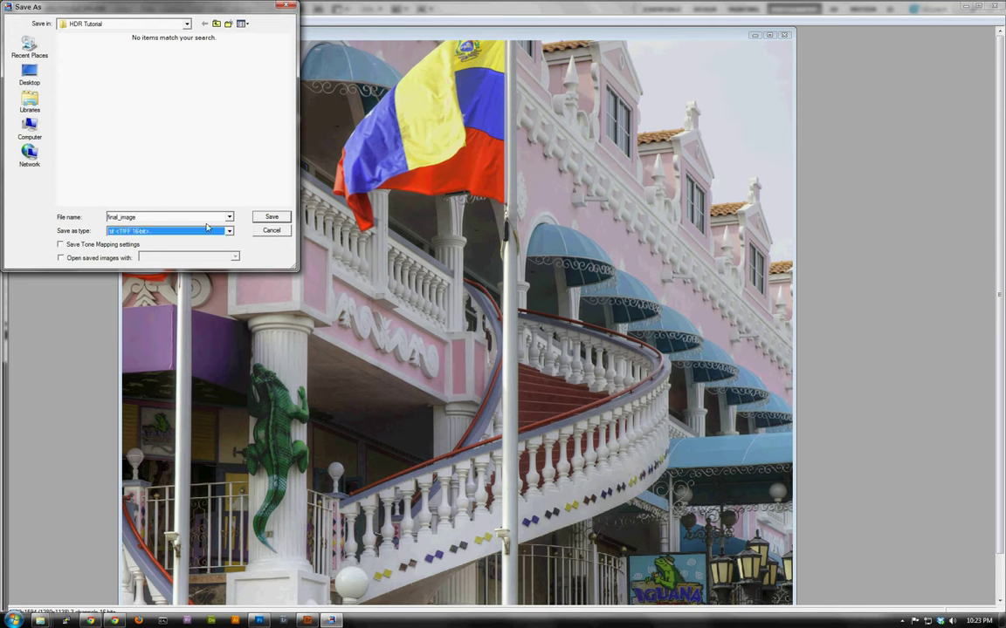
{"action": "left_click", "coordinate": [272, 218]}
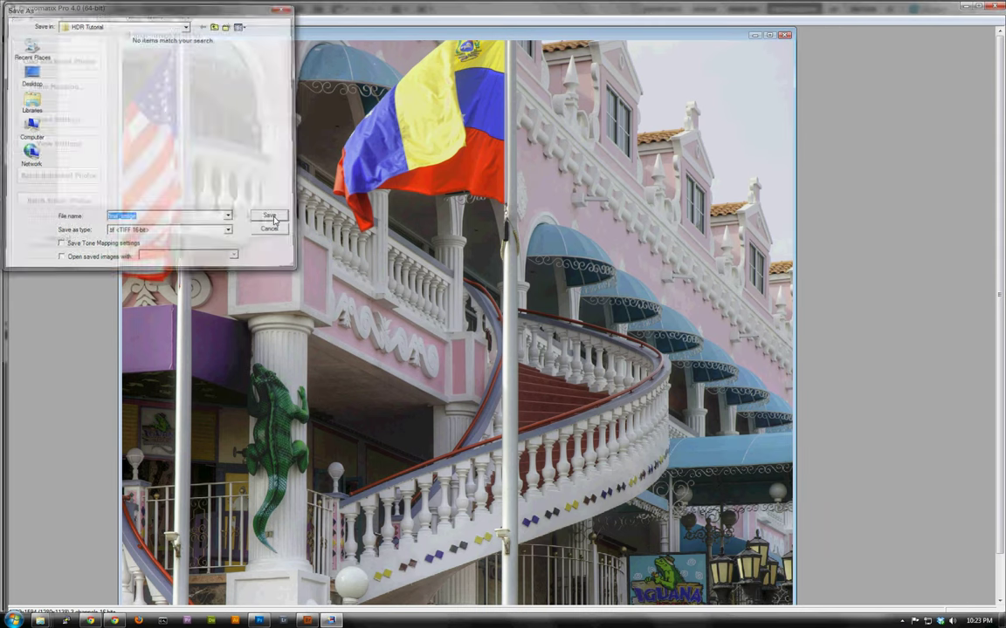